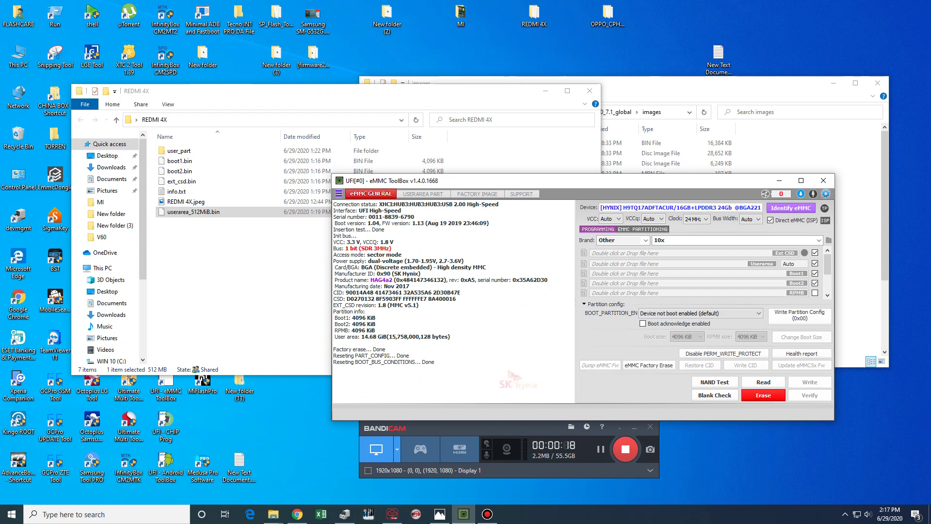
Step: Erase the boot1, boot2 and userarea data on the eMMC chip and confirm the operation
click(760, 402)
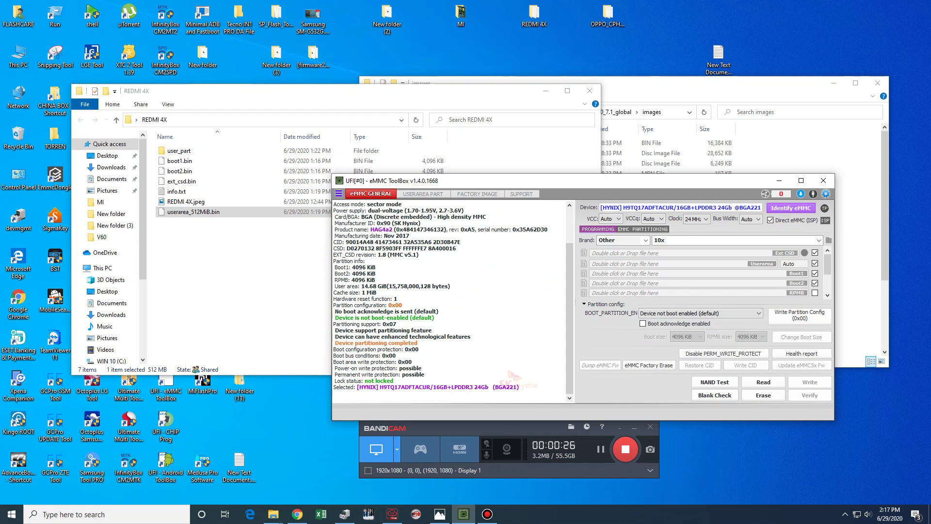
click(764, 394)
key(Return)
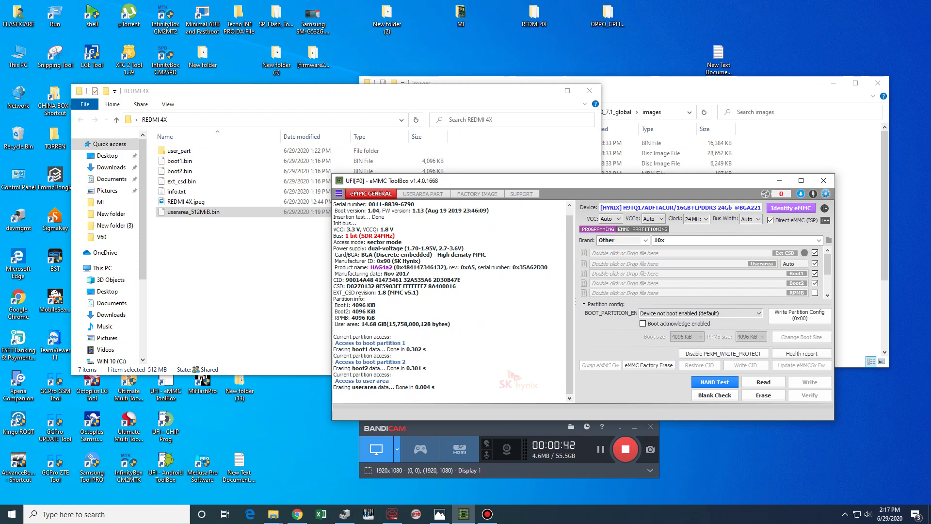
Step: Read the eMMC health report and run the NAND test, accepting the data corruption warning
click(802, 353)
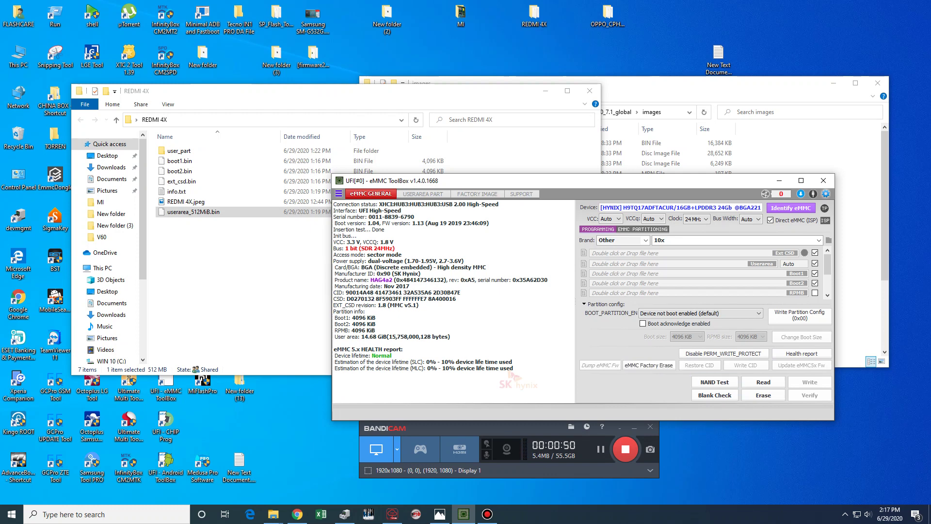
click(715, 381)
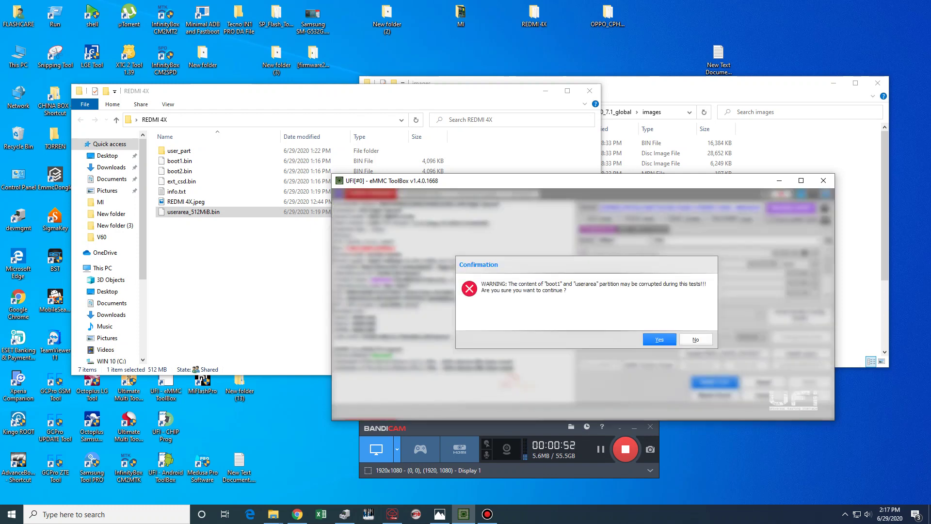
click(660, 340)
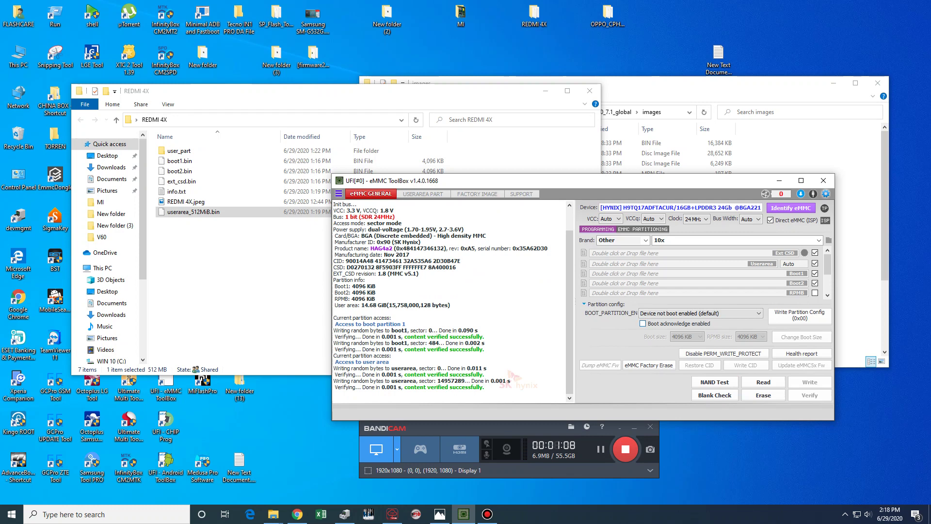
Step: Identify the eMMC again and load ext_csd.bin, boot1.bin, boot2.bin and userarea_512MiB.bin from the REDMI 4X folder into their matching partition slots
drag(605, 183, 575, 139)
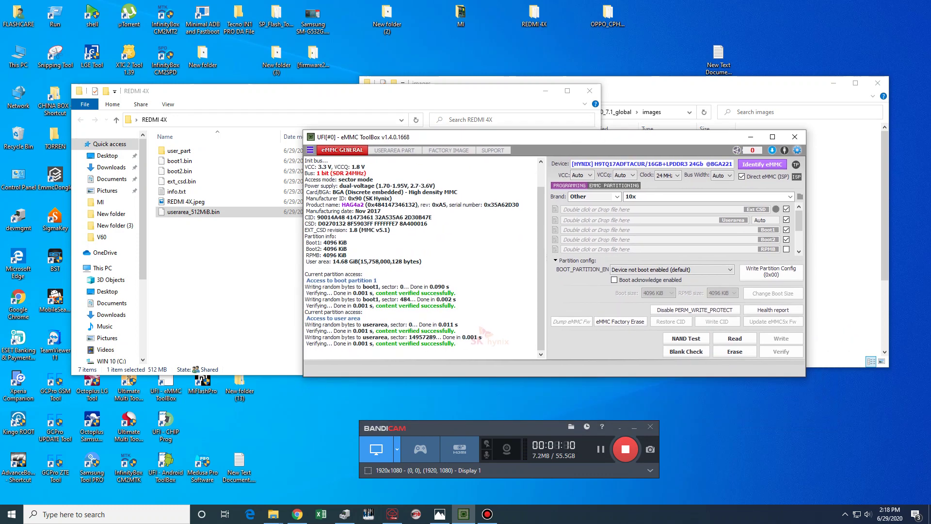
click(762, 164)
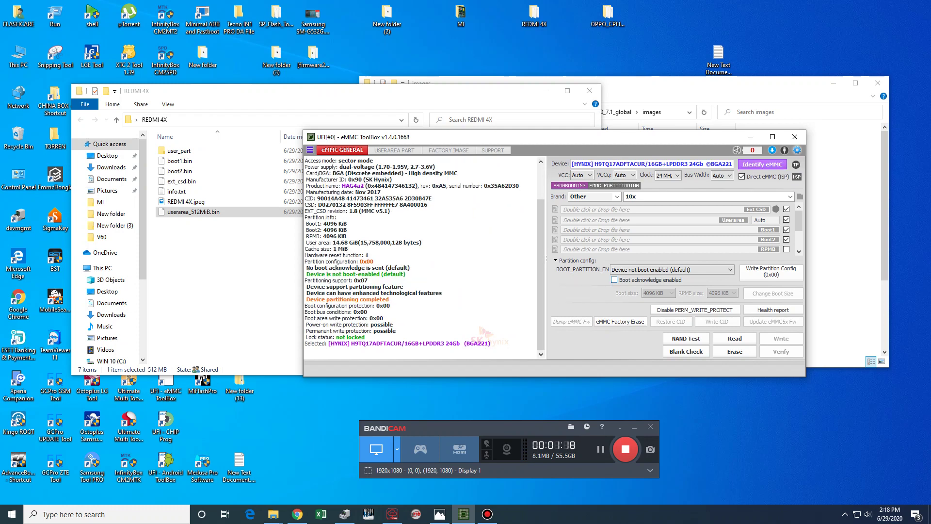
key(alt+Tab)
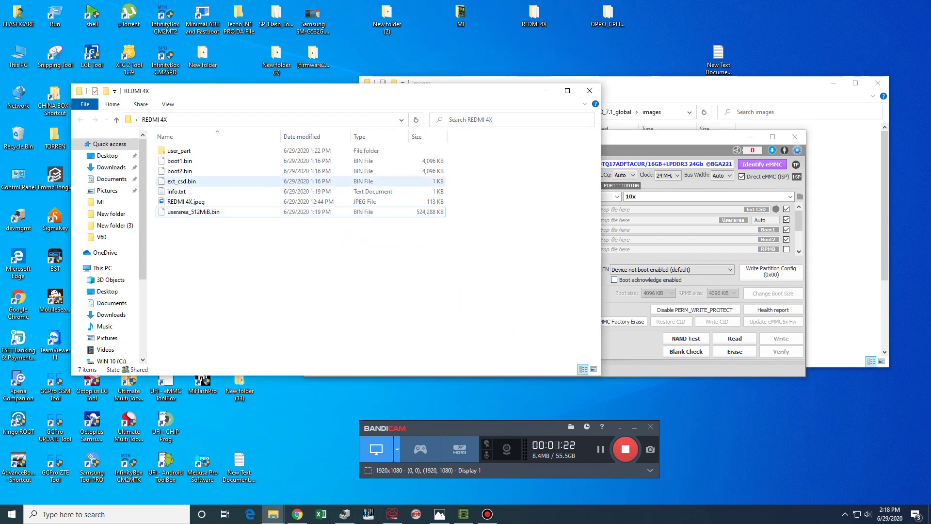
click(182, 180)
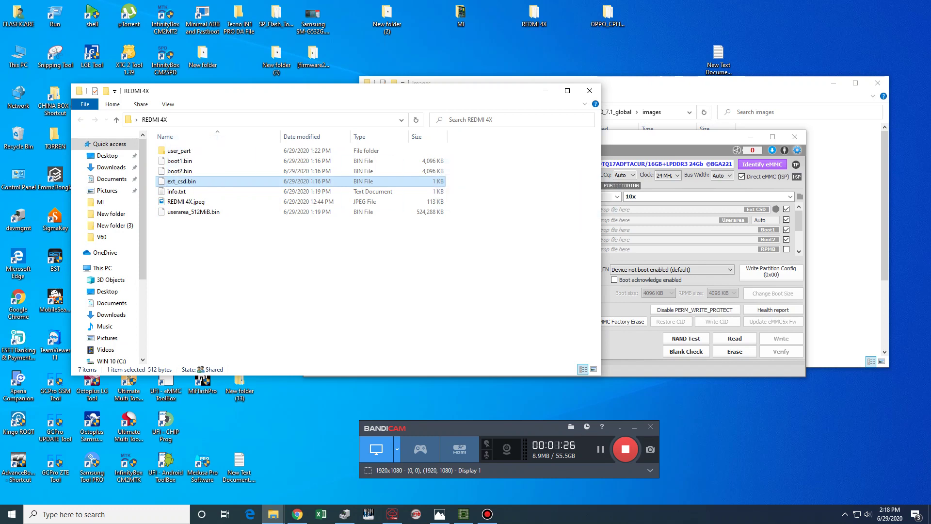
drag(179, 160, 679, 230)
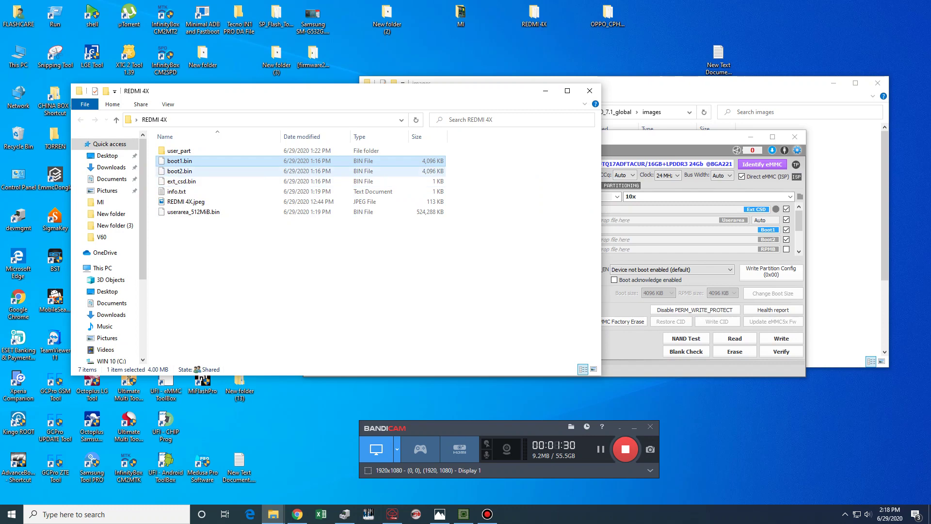
click(180, 170)
drag(180, 171, 679, 239)
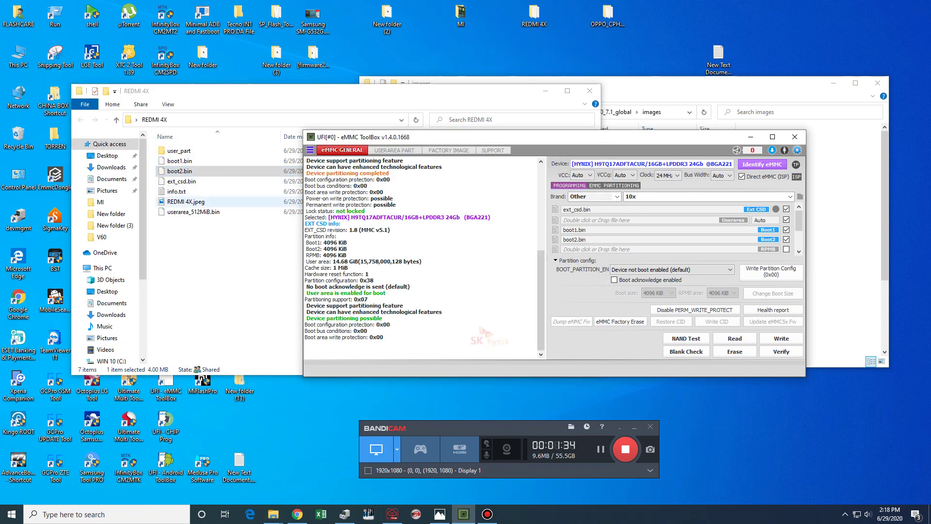
drag(194, 211, 630, 219)
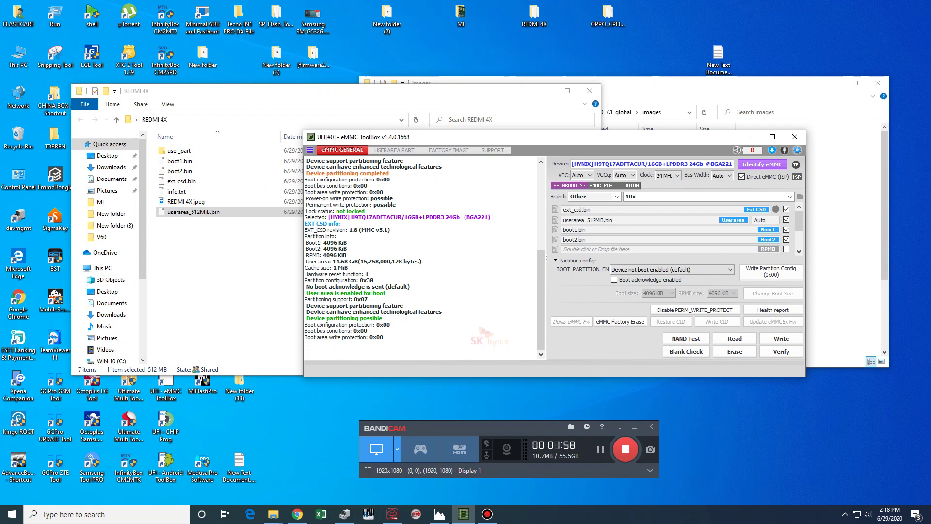
Step: Write the loaded image files to the eMMC and identify the chip again
click(772, 342)
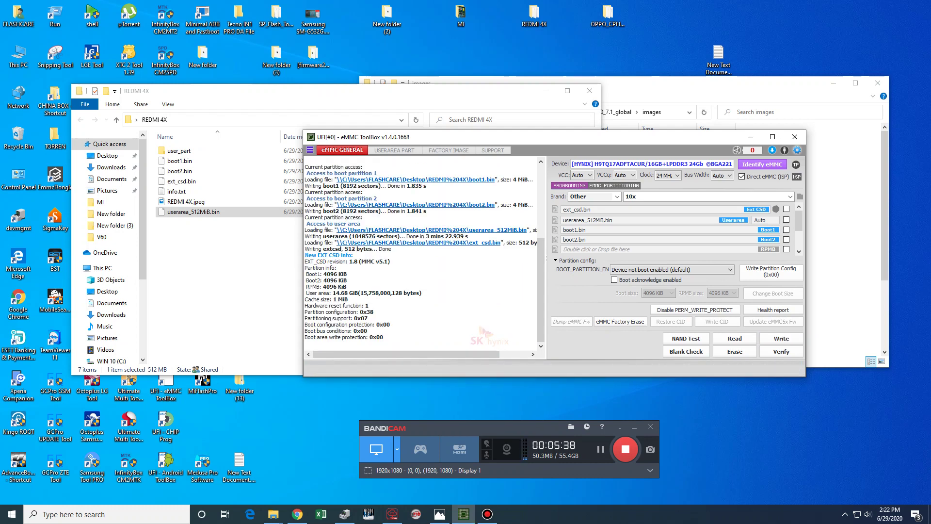
click(762, 164)
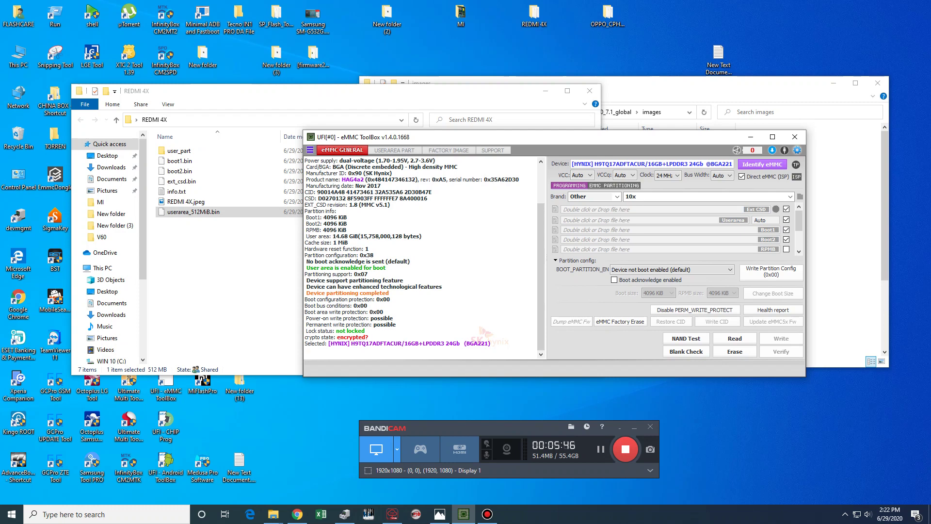
Step: Set the brand to Xiaomi without choosing a model and show the user area's partition list
click(597, 196)
click(578, 410)
click(790, 196)
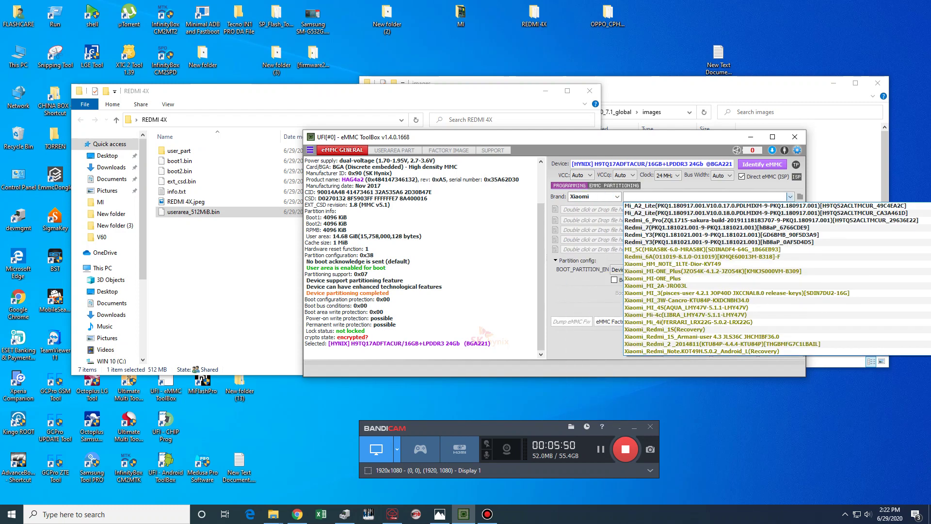
click(790, 196)
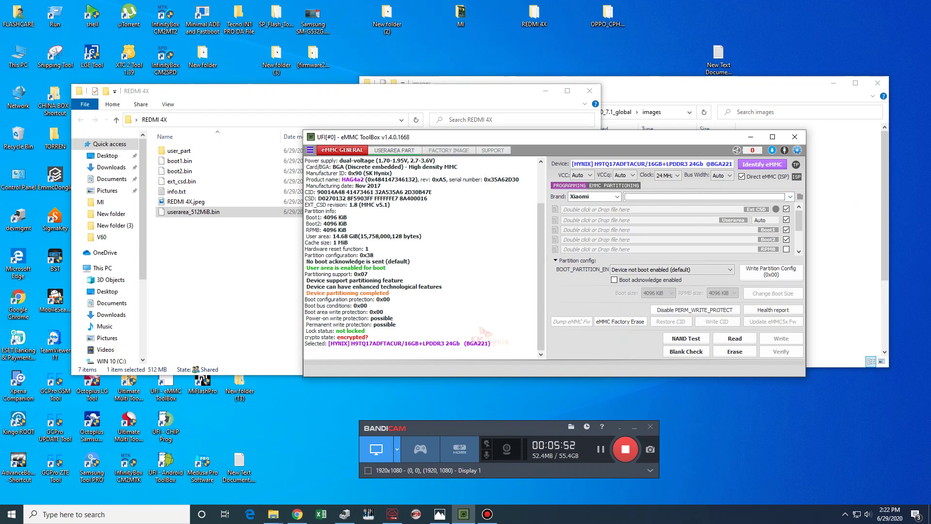
click(395, 150)
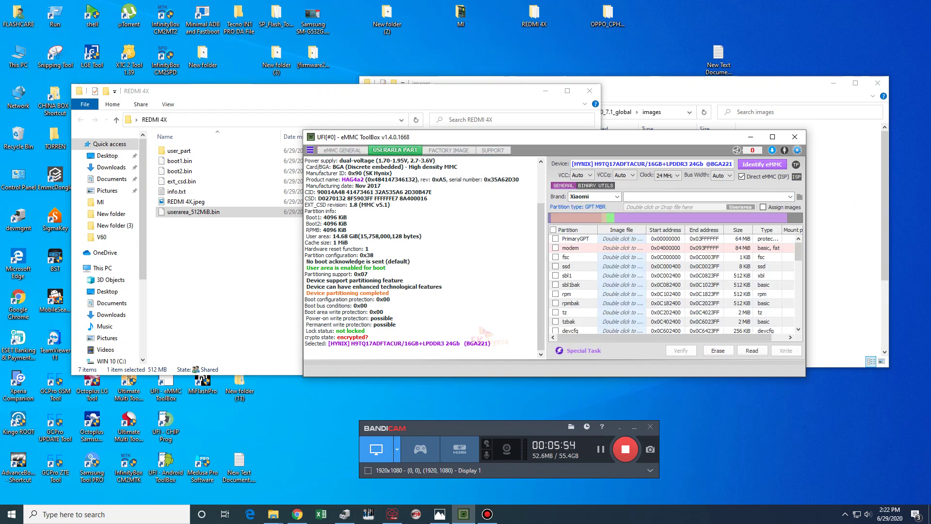
Step: Open the user_part subfolder of REDMI 4X in File Explorer, copy its path and return to the eMMC ToolBox
double_click(179, 150)
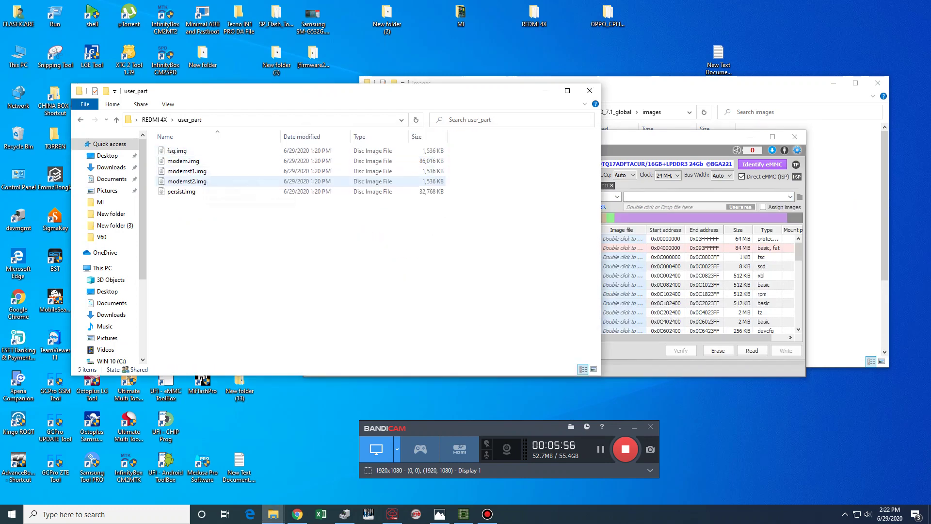
drag(620, 139, 642, 149)
click(218, 119)
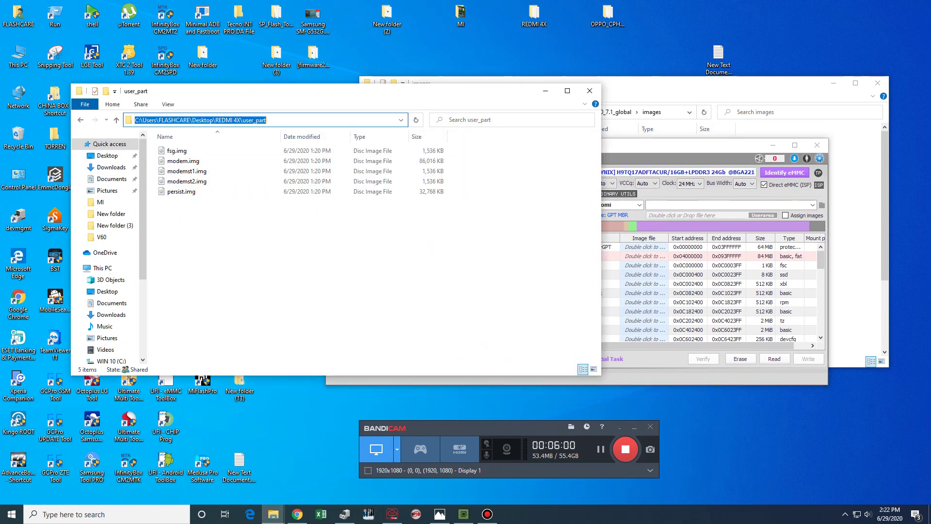
right_click(218, 119)
click(241, 151)
key(alt+Tab)
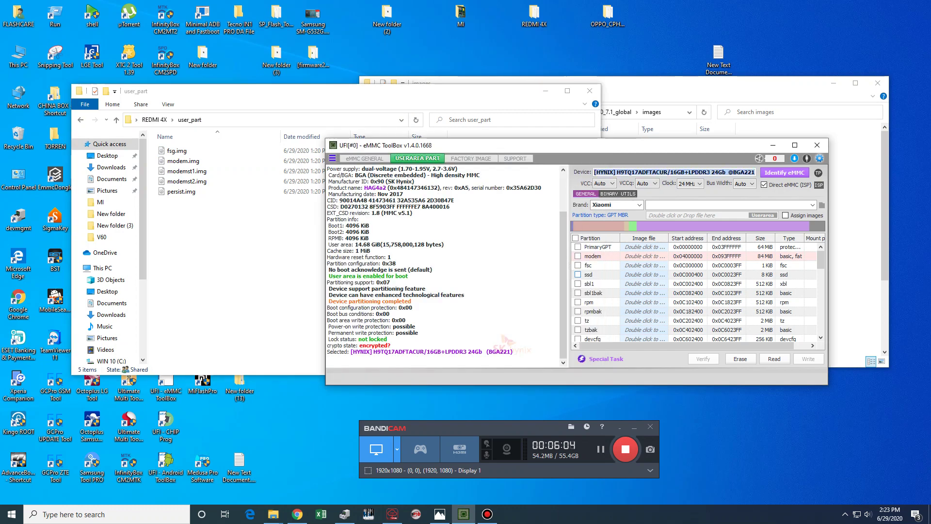
Step: Assign modemst1.img from the copied REDMI 4X\user_part path to the modemst1 partition
scroll(696, 291, down, 2)
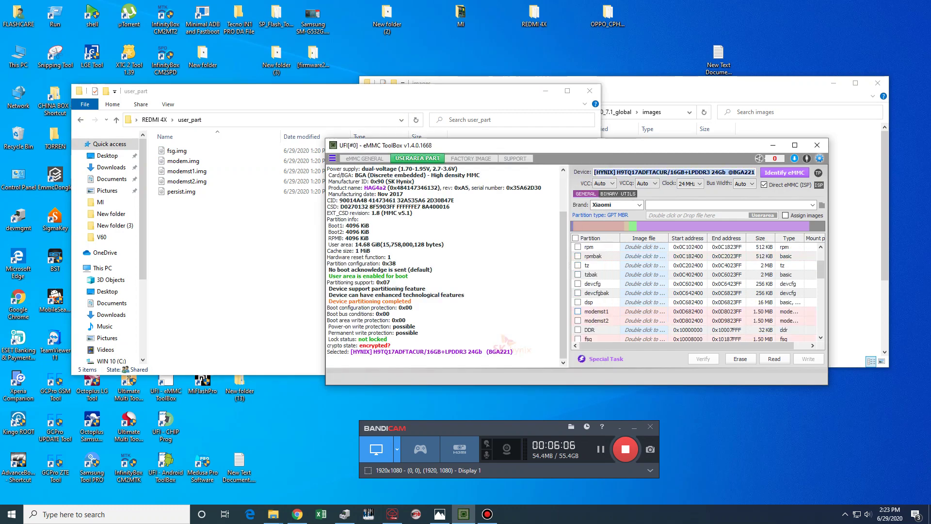
double_click(644, 312)
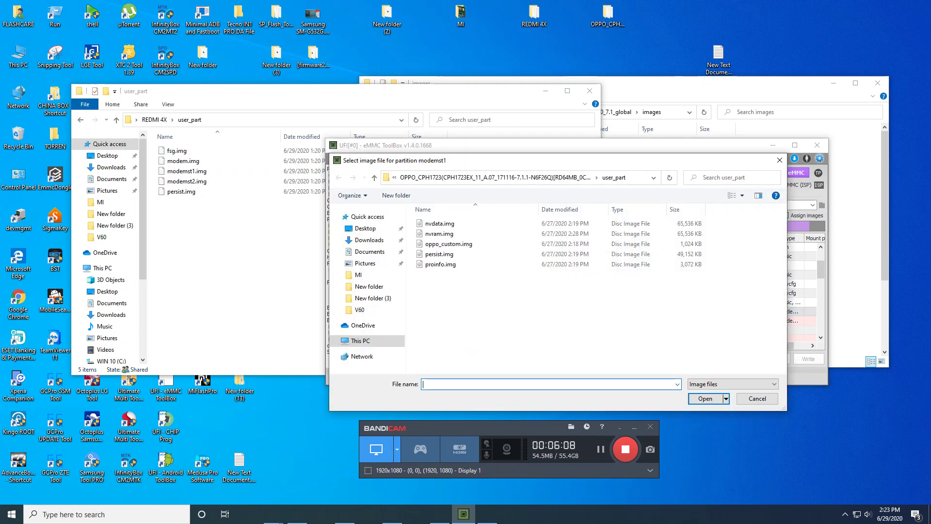
right_click(490, 386)
click(533, 294)
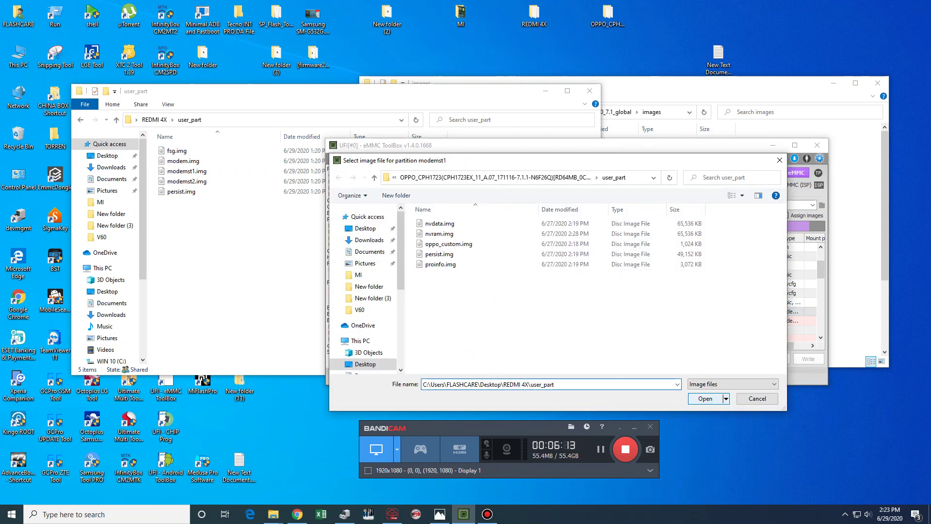
key(Return)
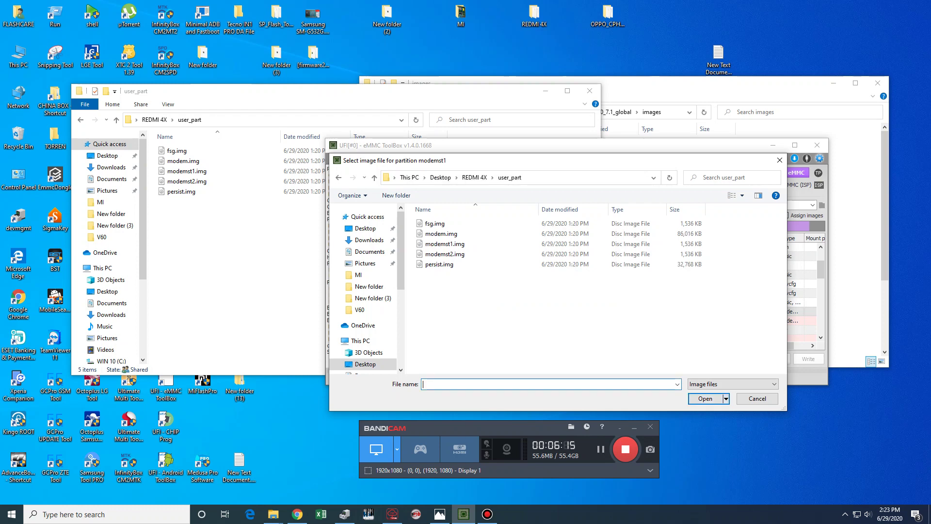
drag(551, 163, 297, 125)
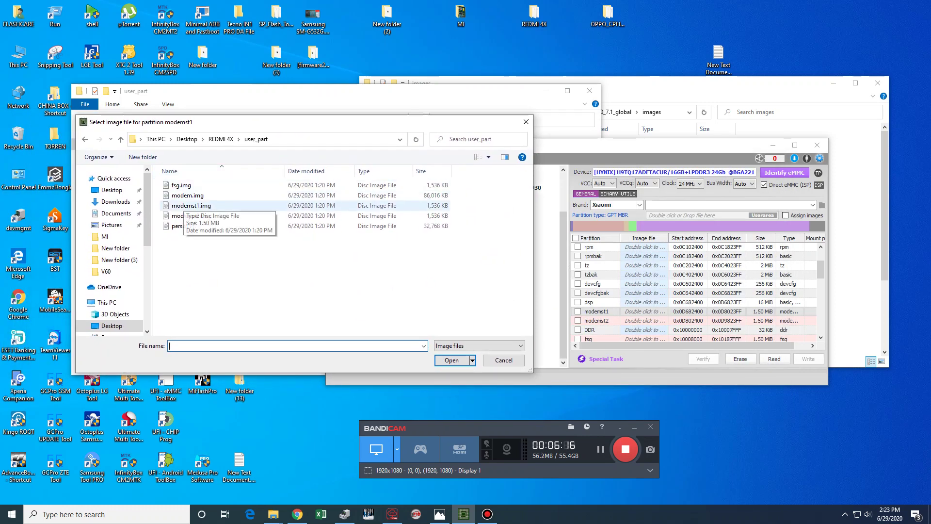
click(191, 205)
click(451, 360)
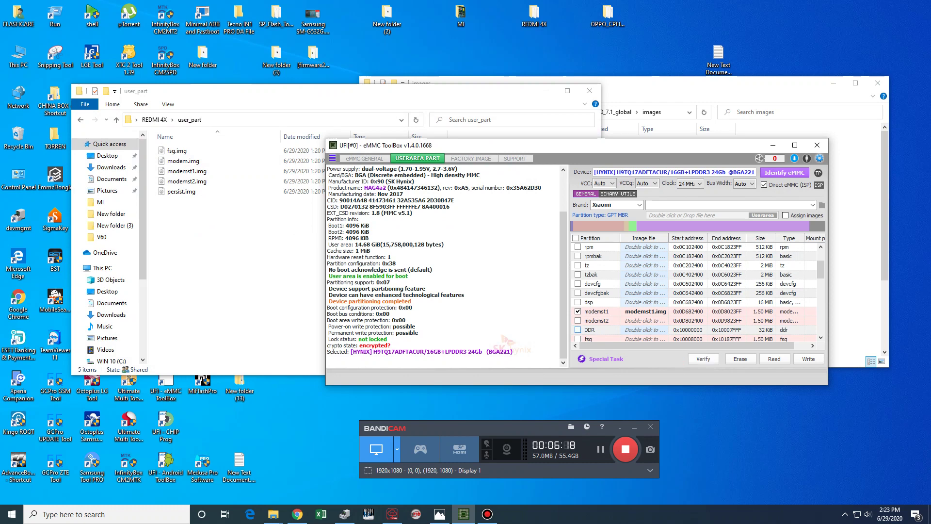
Step: Assign modemst2.img from the user_part folder to the modemst2 partition
double_click(645, 320)
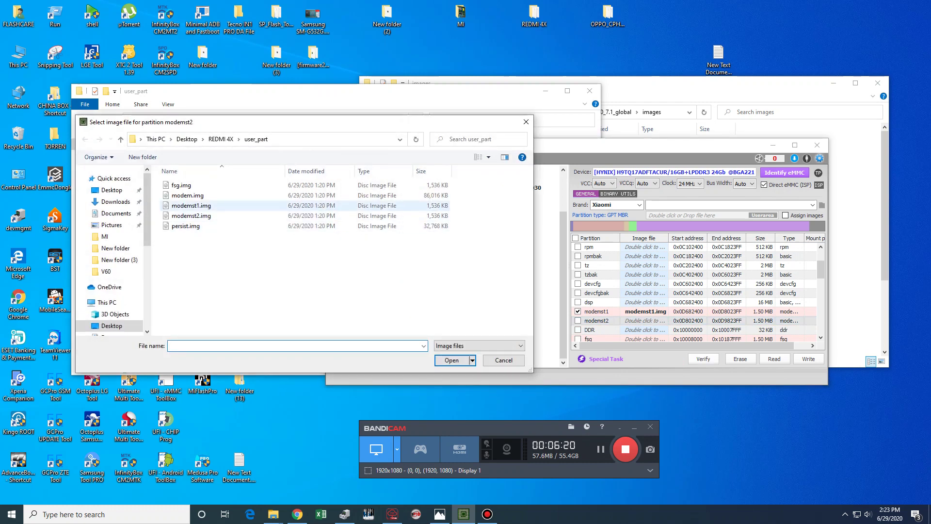
click(191, 215)
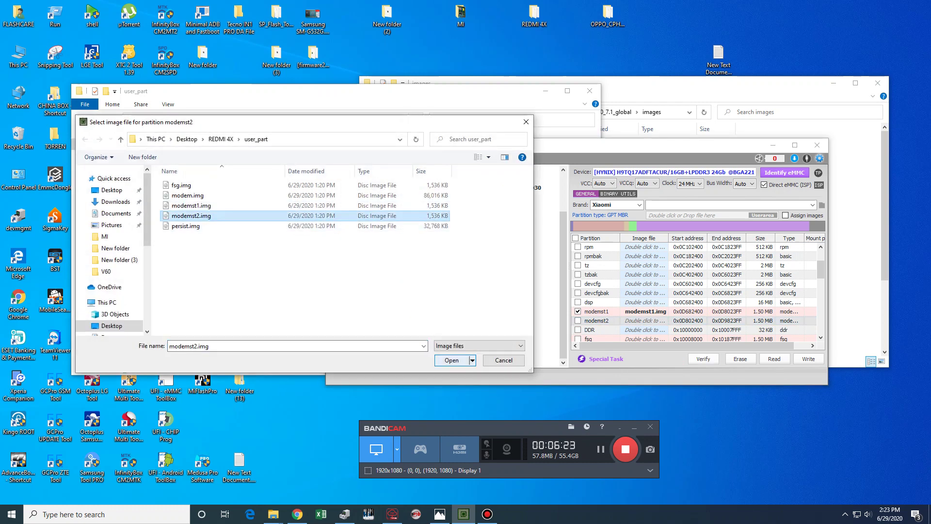
click(451, 359)
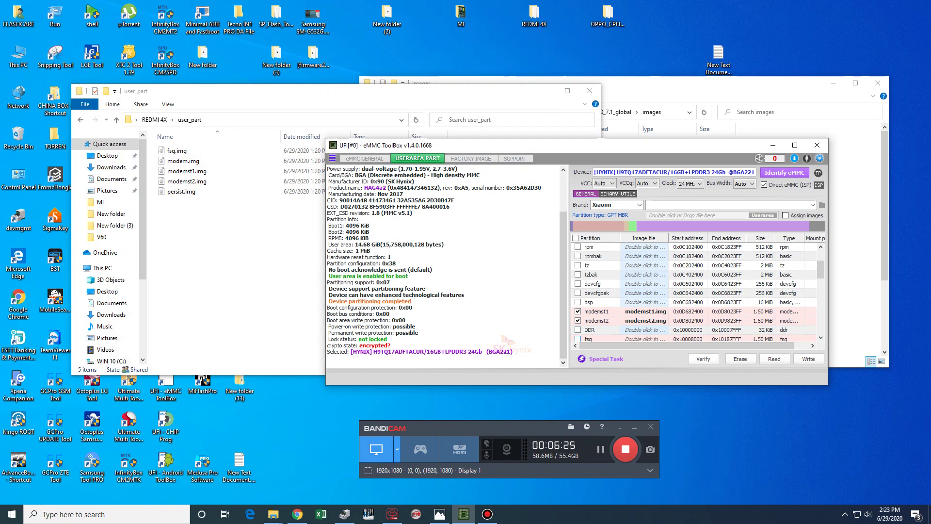
Step: Assign fsg.img from the user_part folder to the fsg partition
scroll(696, 291, up, 2)
scroll(696, 291, down, 2)
scroll(696, 291, down, 1)
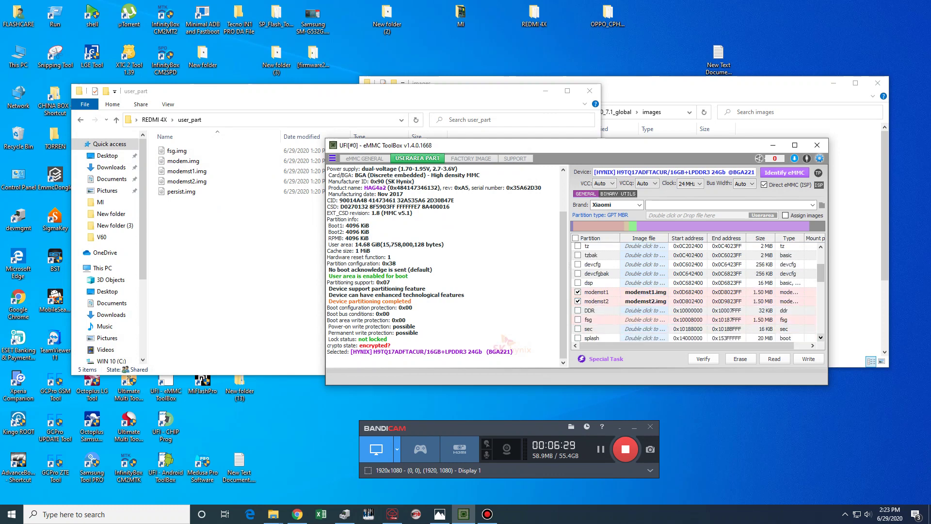
double_click(645, 320)
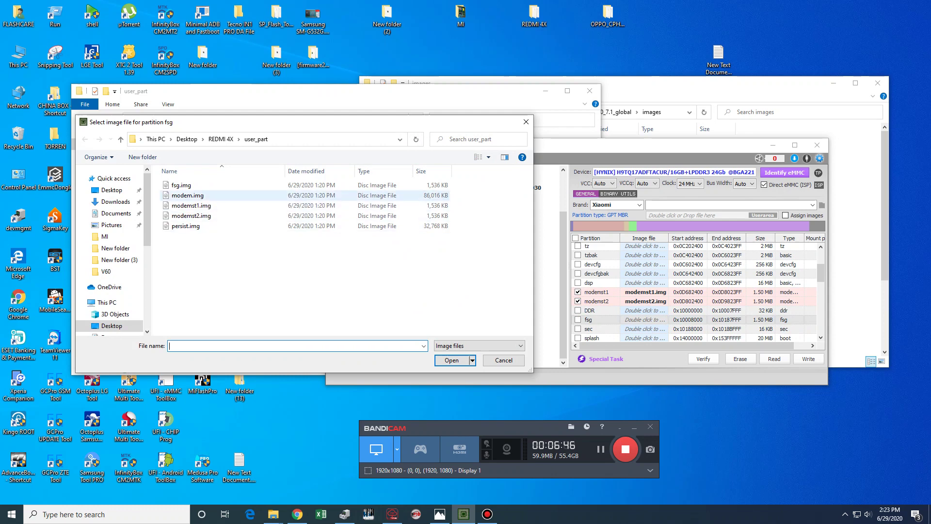
click(181, 185)
click(452, 360)
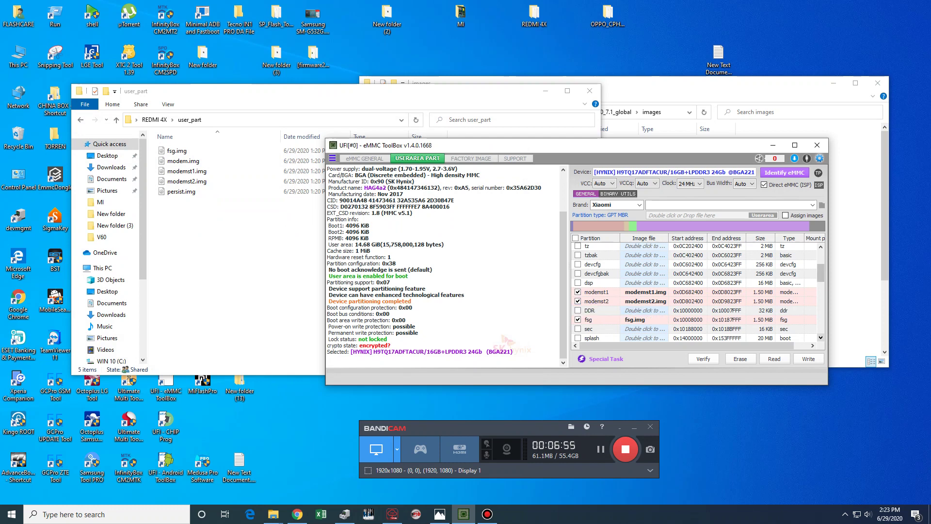
Step: Assign persist.img from the user_part folder to the persist partition
scroll(821, 291, down, 3)
scroll(693, 291, down, 4)
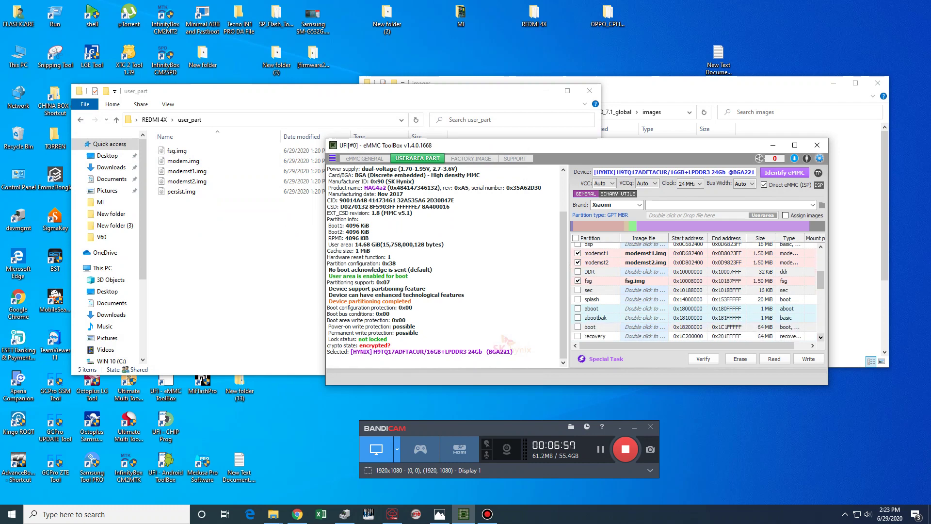
scroll(694, 291, down, 1)
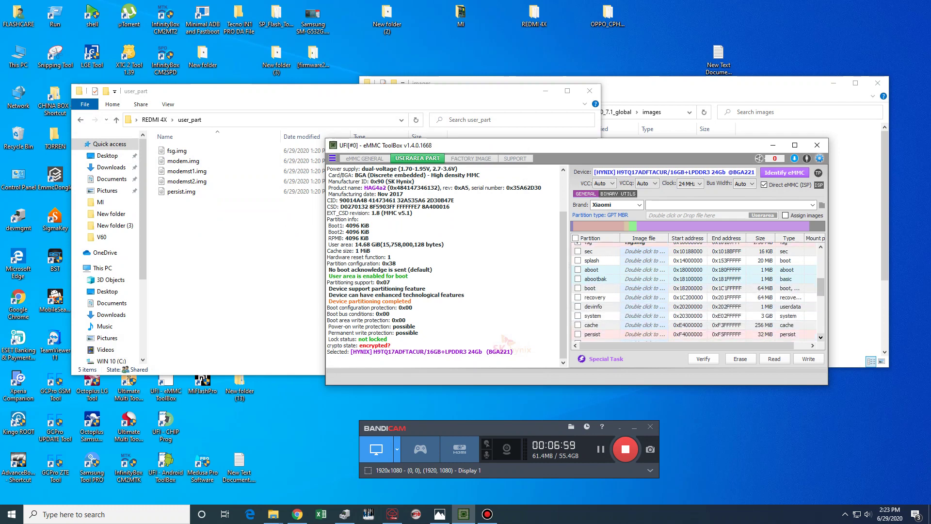
scroll(694, 291, down, 1)
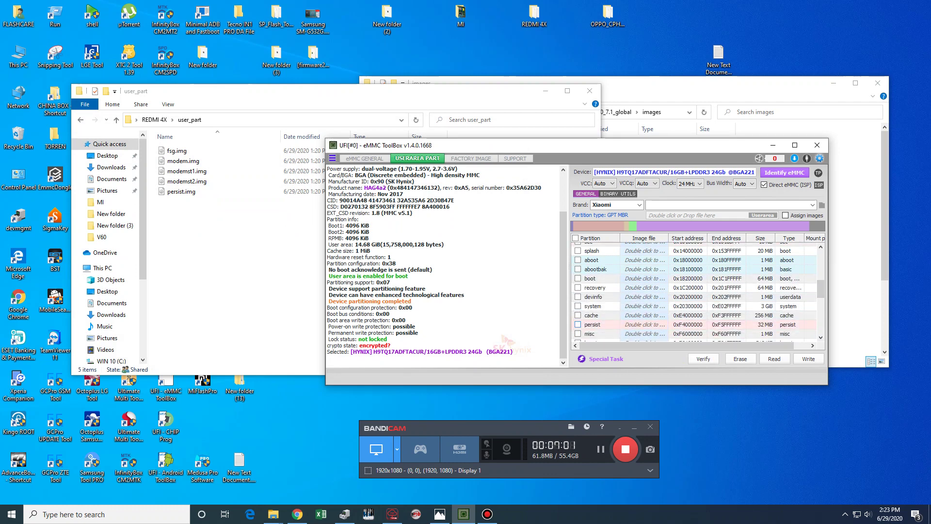
double_click(644, 324)
click(186, 225)
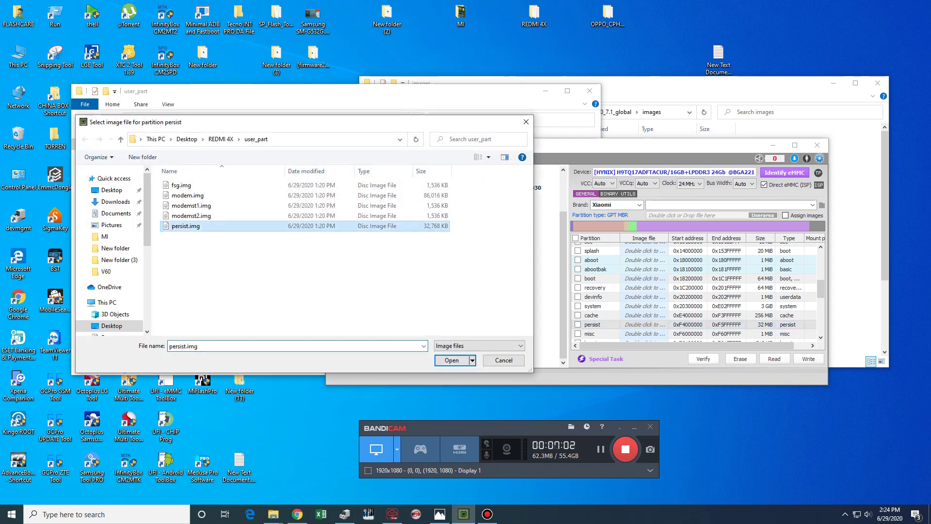
click(451, 360)
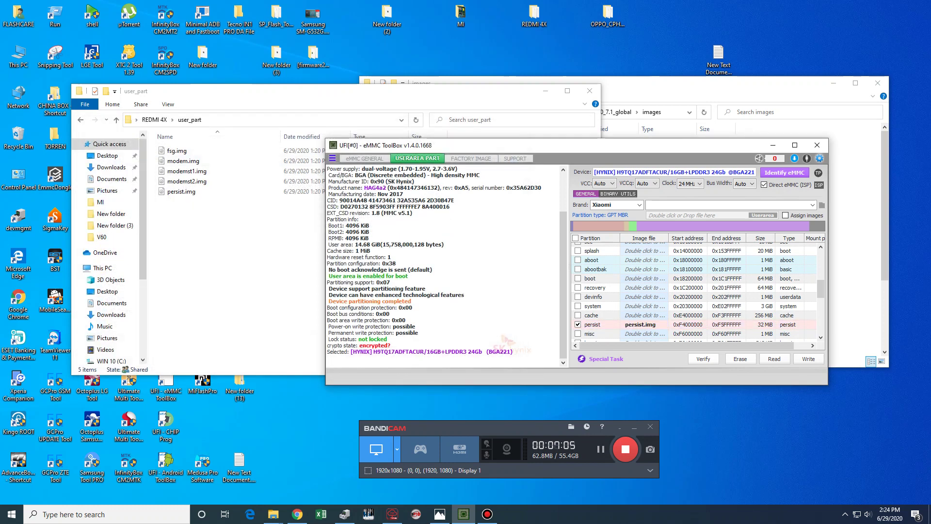
Step: Check the remaining userarea partitions and write the assigned images to the eMMC
scroll(693, 291, down, 2)
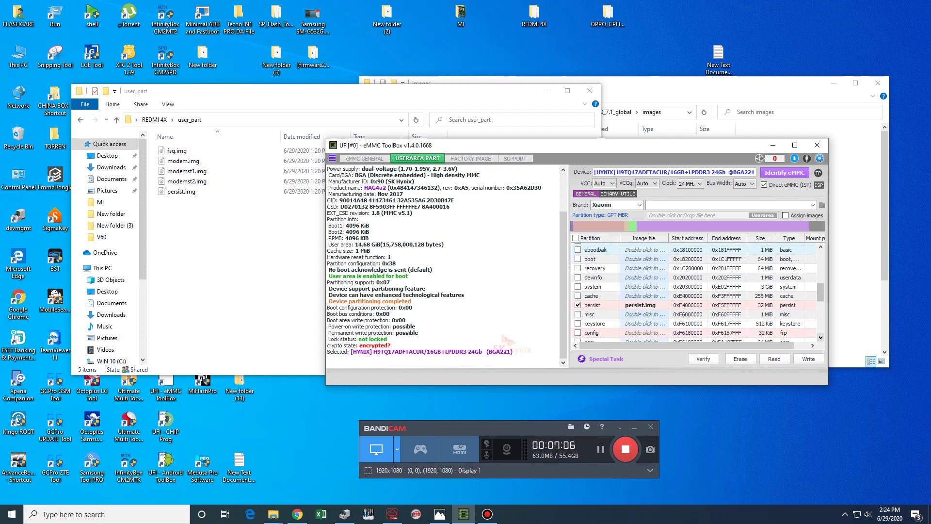
scroll(694, 291, down, 1)
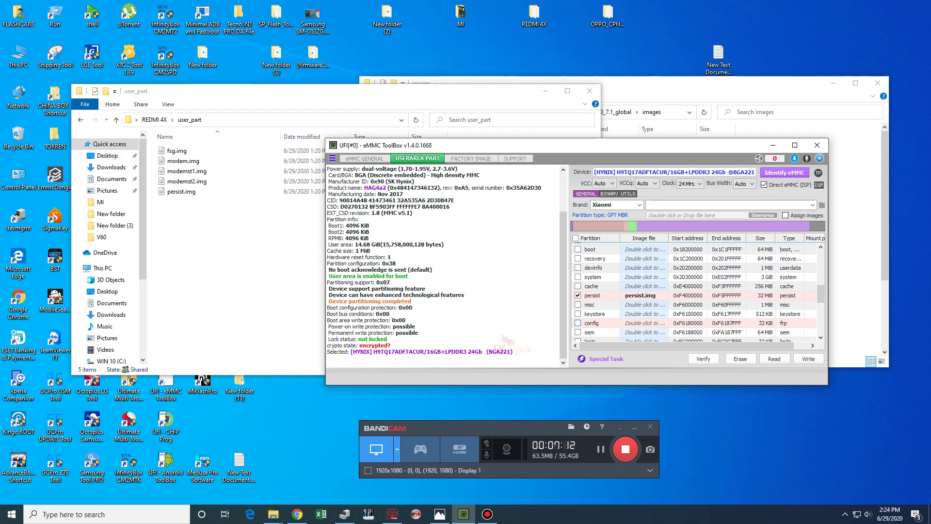
click(591, 323)
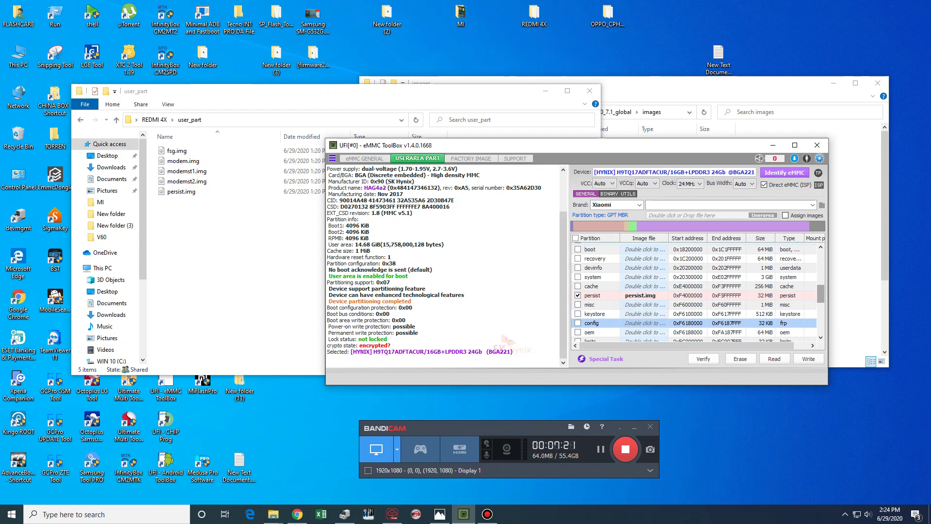
scroll(694, 291, down, 10)
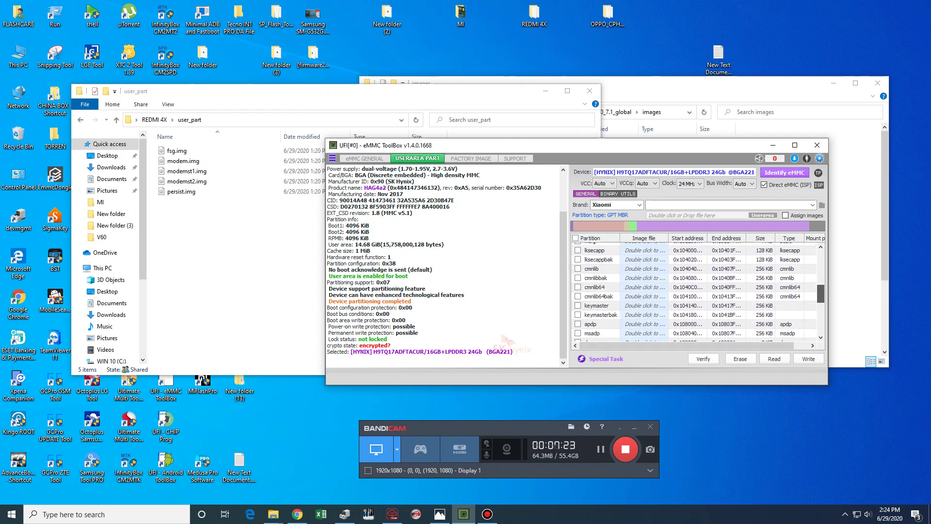
scroll(694, 291, down, 1)
click(809, 359)
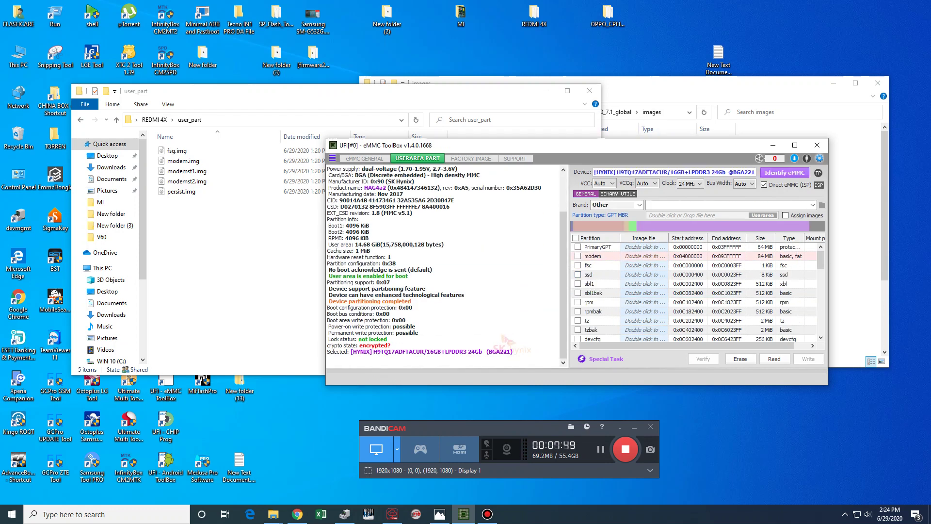
Step: Copy the path of the santoni firmware's images folder in File Explorer and return to the eMMC ToolBox
drag(641, 84, 380, 72)
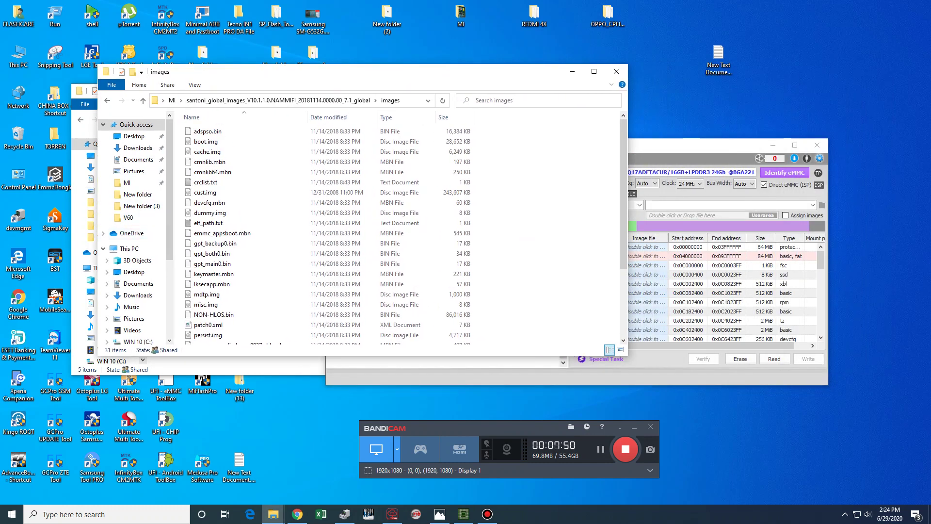
click(407, 100)
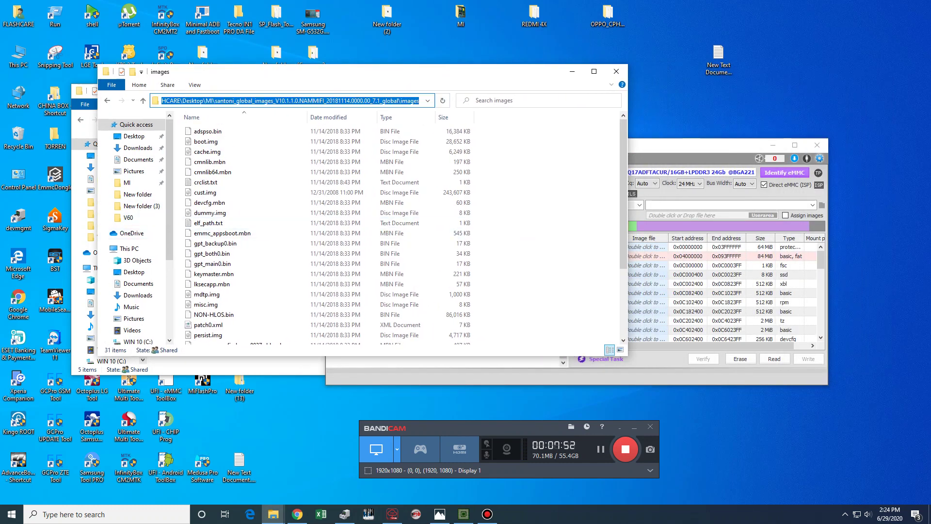
right_click(305, 101)
click(330, 132)
key(alt+Tab)
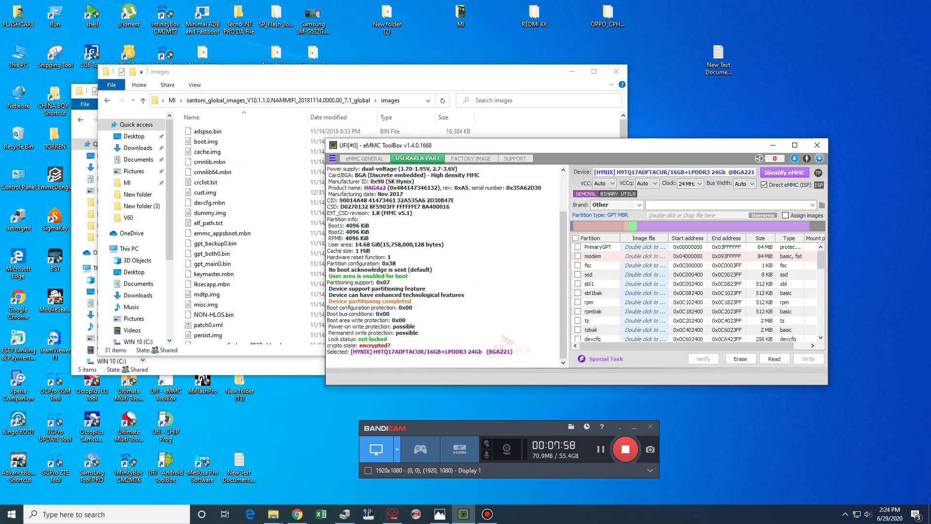
Step: Switch to factory image writing and set the vendor platform to Qualcomm
click(470, 158)
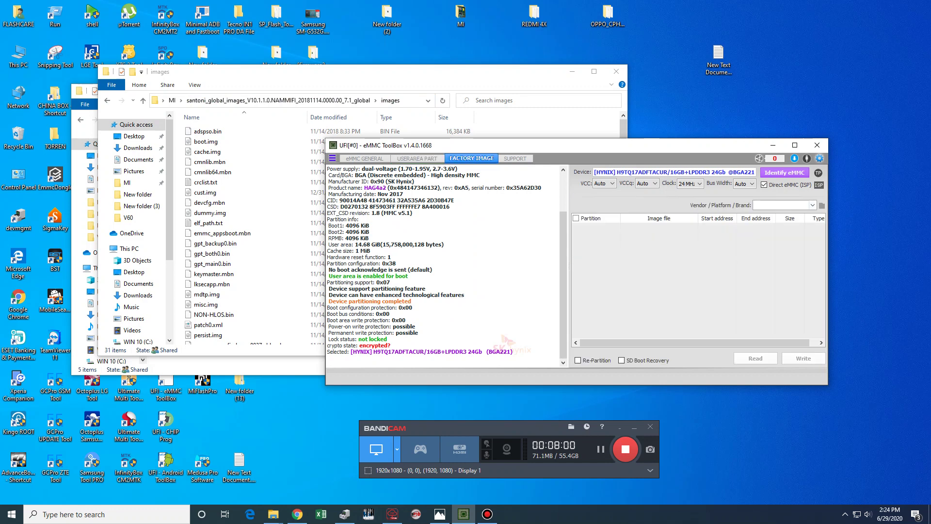
click(812, 206)
click(776, 227)
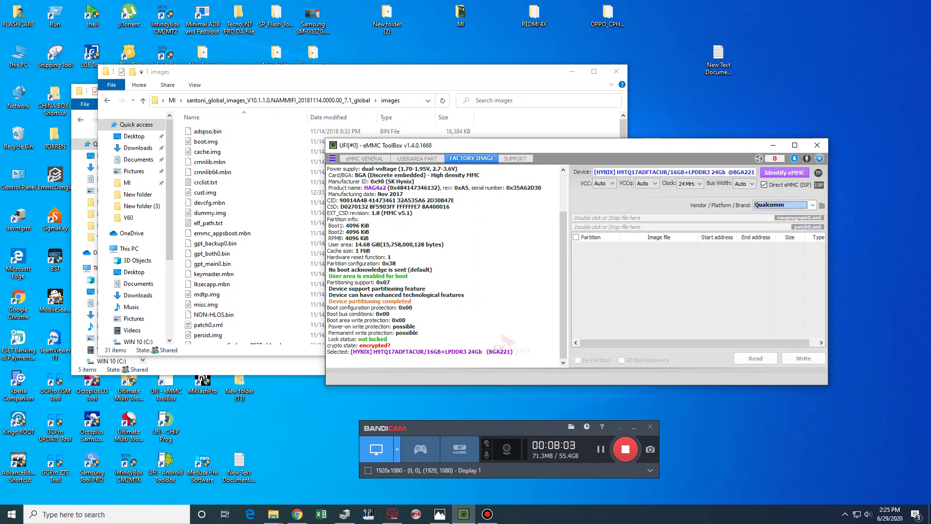
Step: Load rawprogram0.xml and patch0.xml from the firmware's images folder as the factory image definition files
click(228, 253)
scroll(229, 260, down, 1)
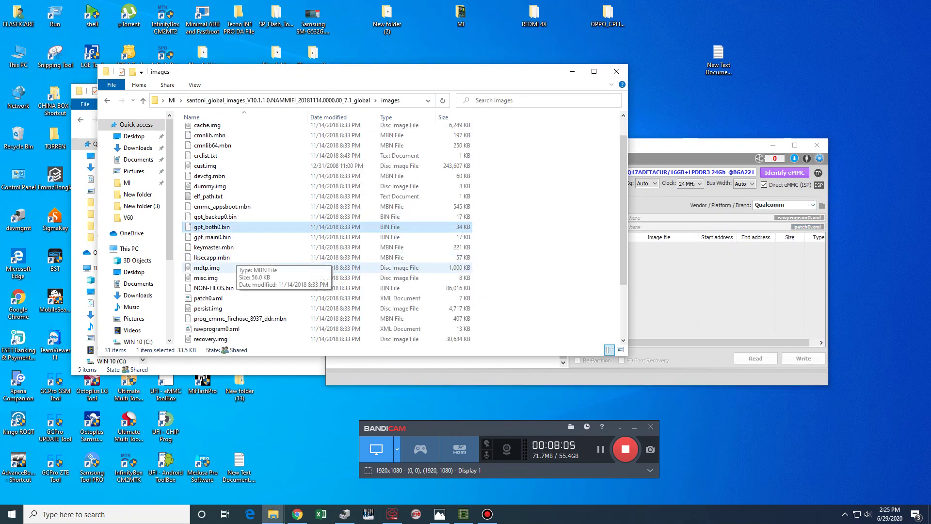
scroll(228, 267, down, 1)
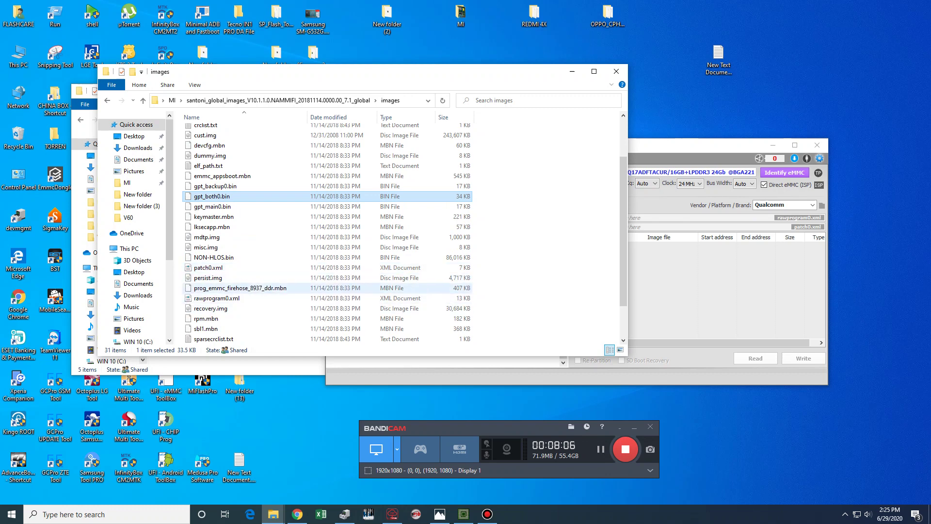
click(216, 298)
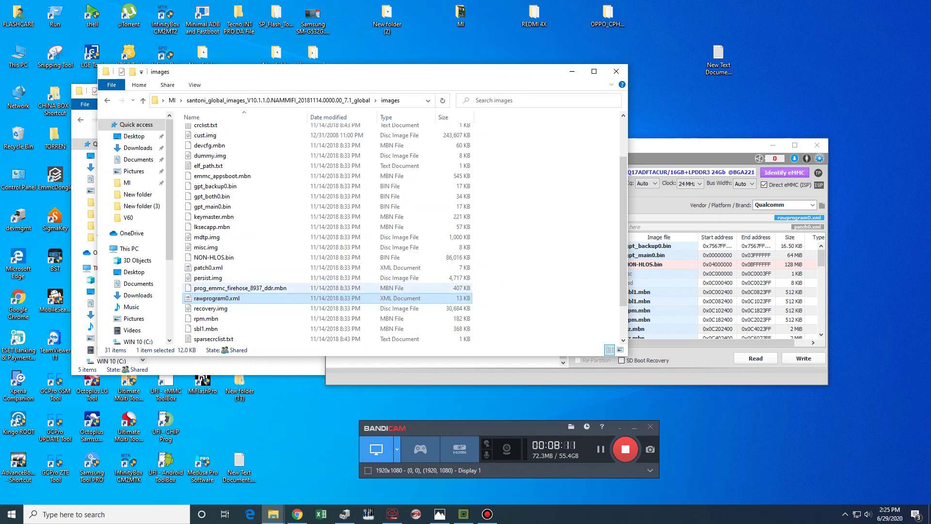
click(208, 267)
drag(209, 268, 776, 227)
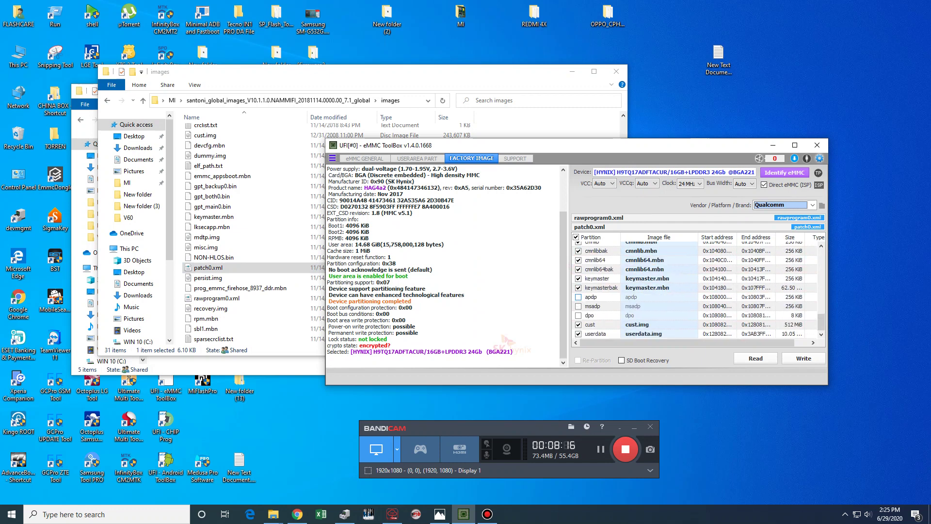
Step: Exclude the userdata and system partitions from the factory image and write the remaining selected partitions
click(578, 334)
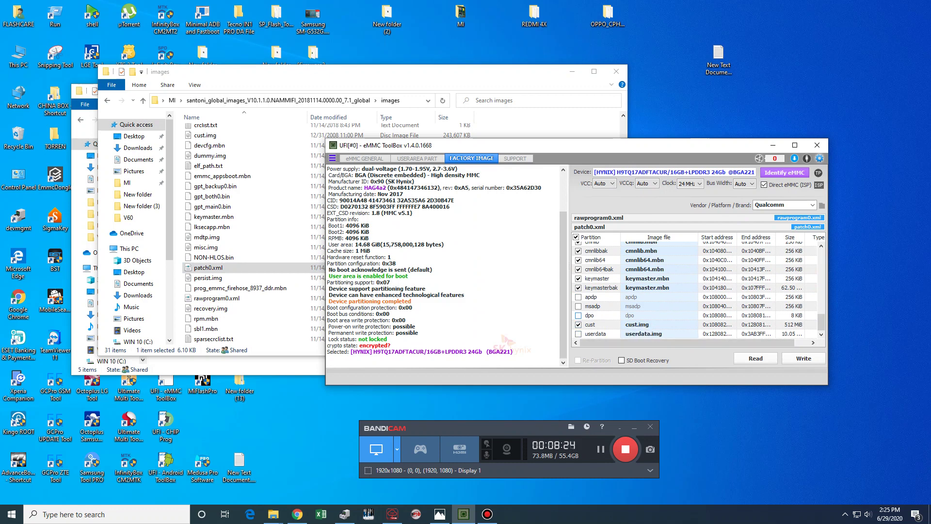
scroll(696, 288, up, 2)
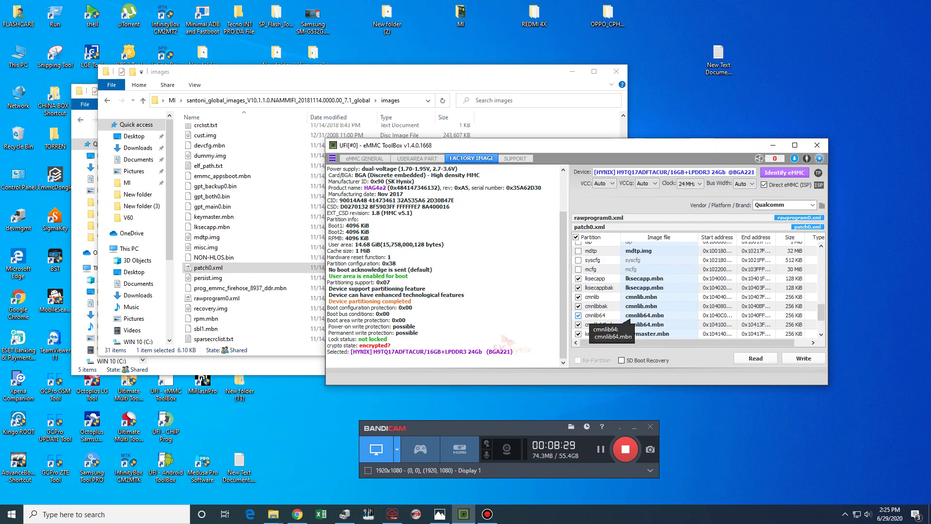
scroll(696, 289, up, 4)
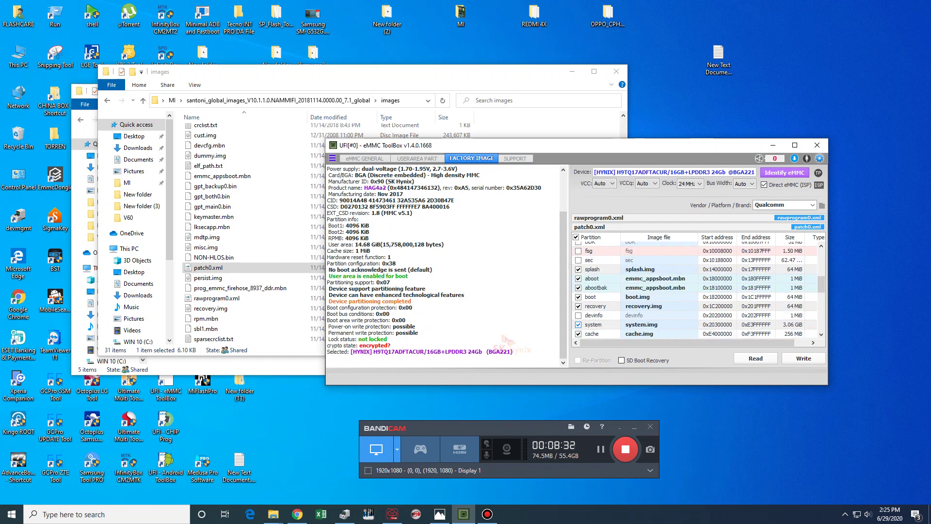
click(578, 325)
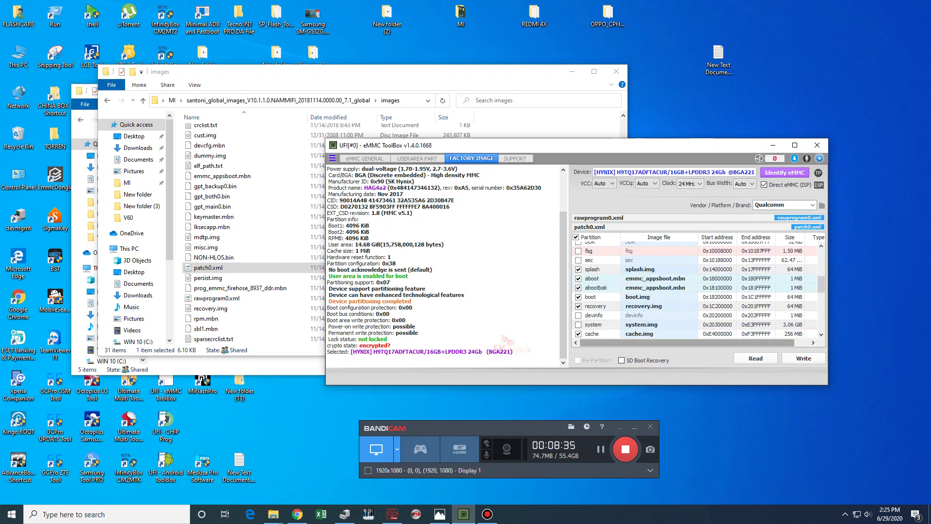
click(804, 359)
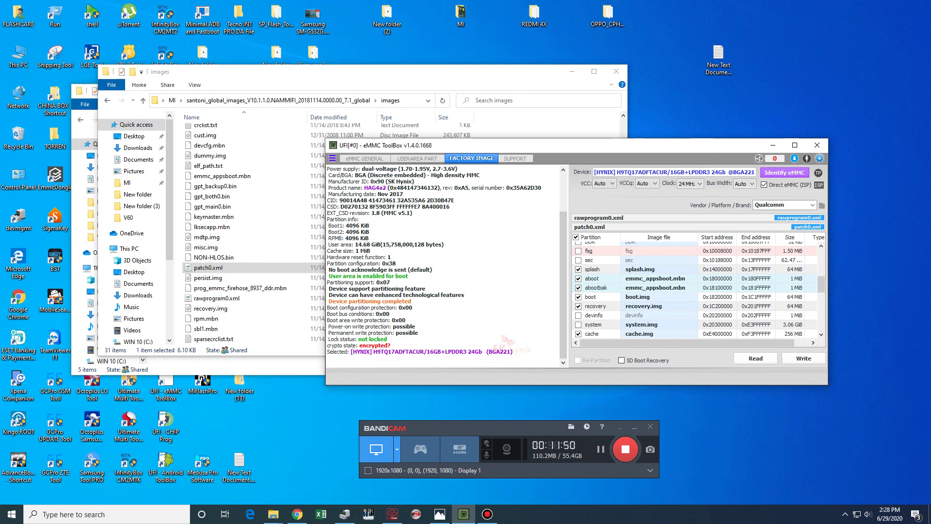
Step: Return to the userarea partition list and switch to Device Manager
click(417, 158)
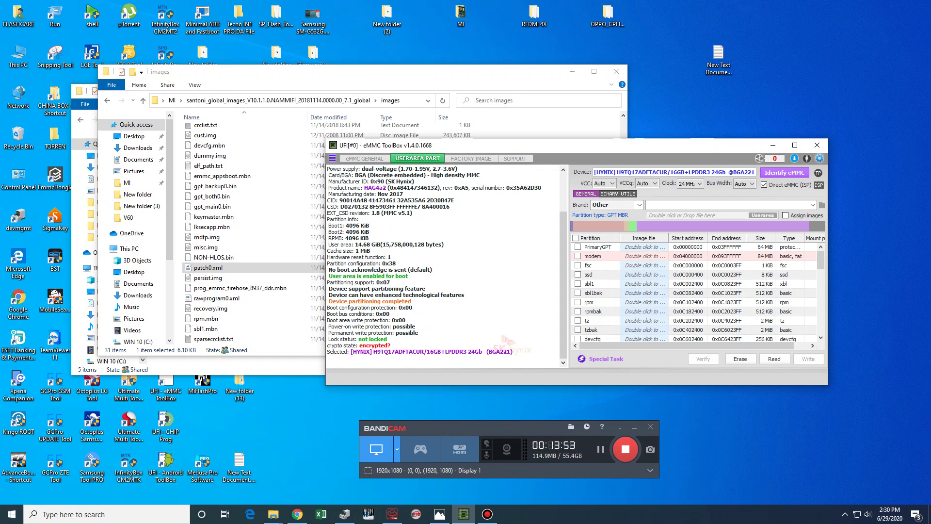
click(344, 514)
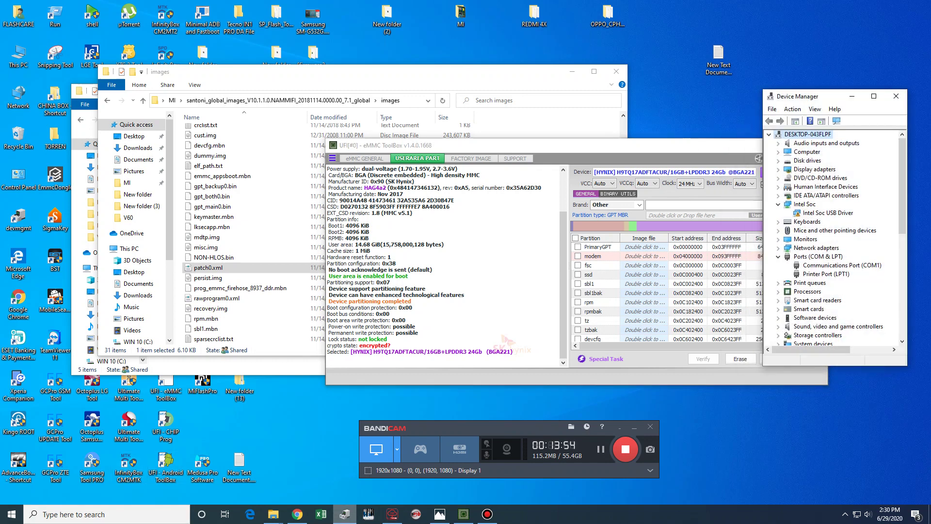